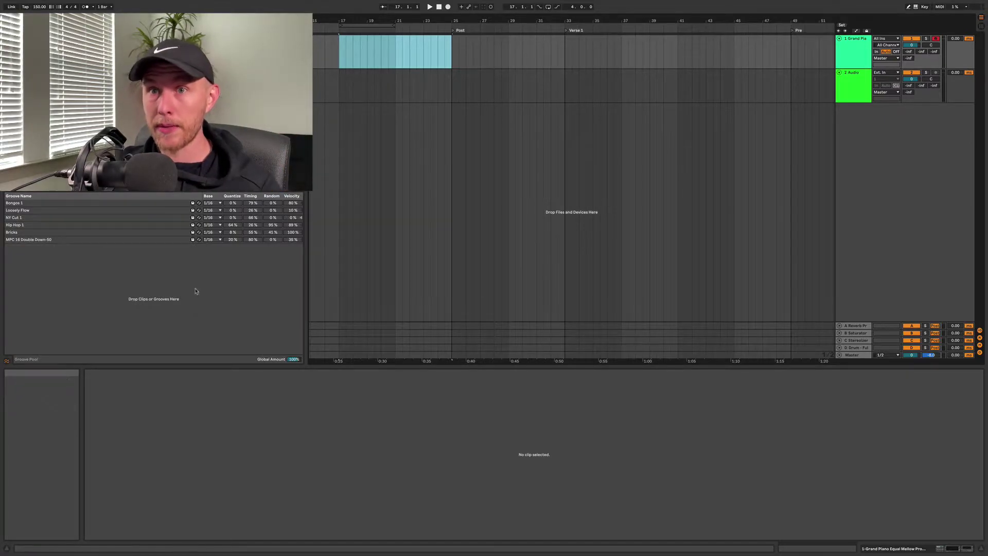
Step: Place the audio loop on the first track and convert its harmony into a new MIDI clip
left_click_drag(340, 54, 338, 60)
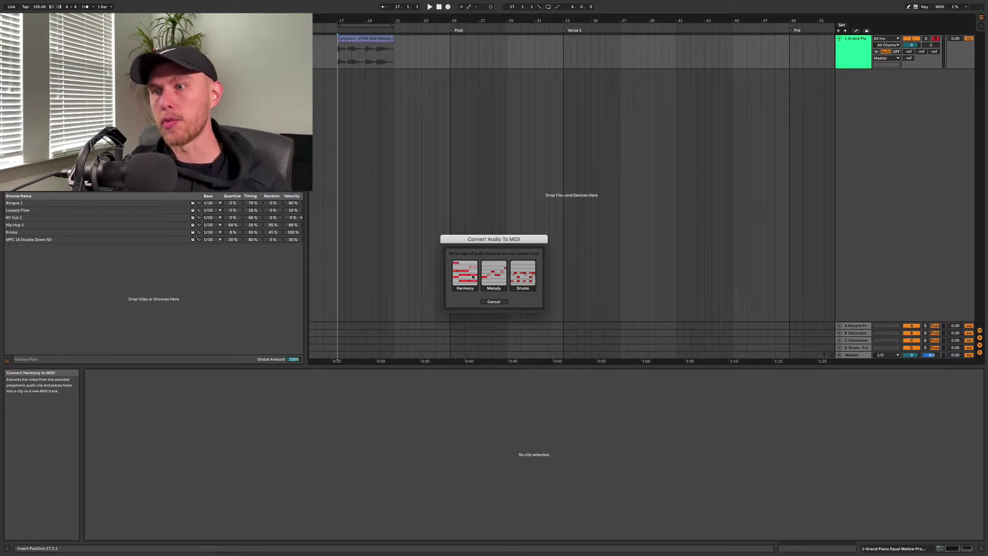
left_click(469, 273)
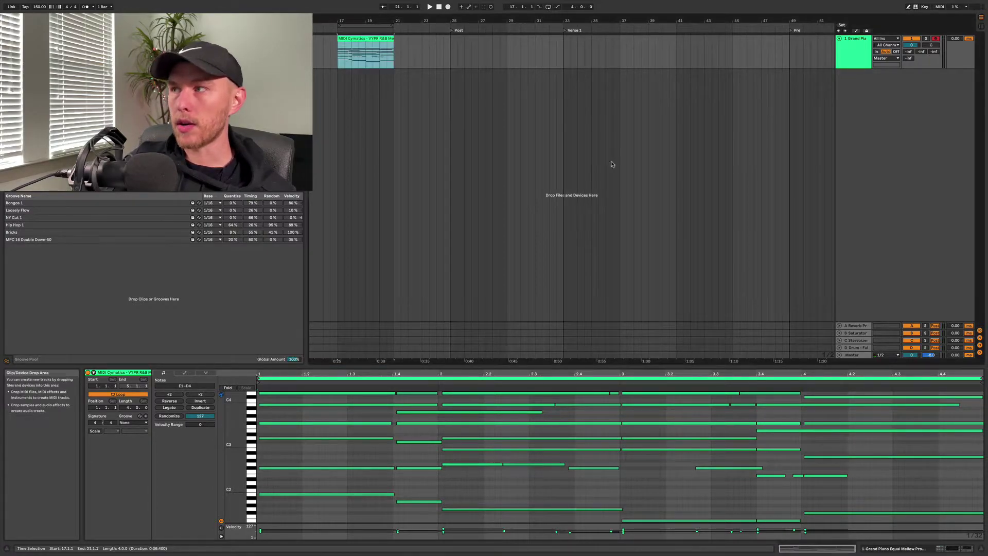
Step: Play the converted clip, quantize all its notes to the grid with Cmd+U, and play again
key("space")
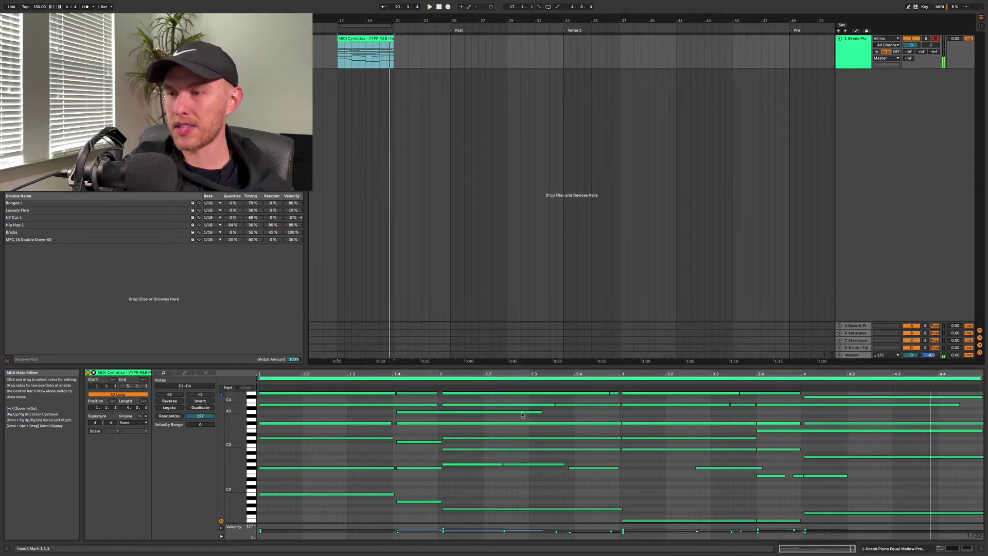
left_click(567, 418)
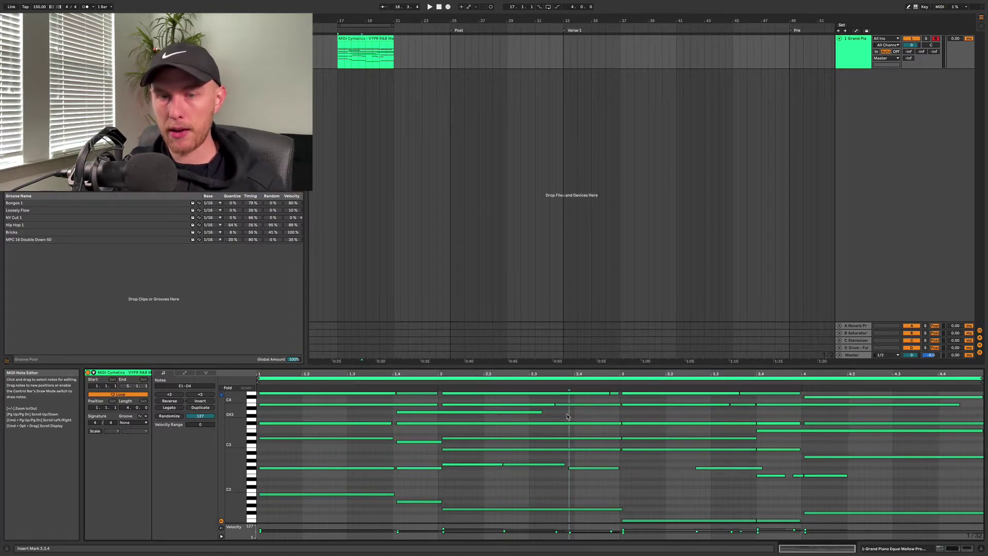
key("ctrl+a")
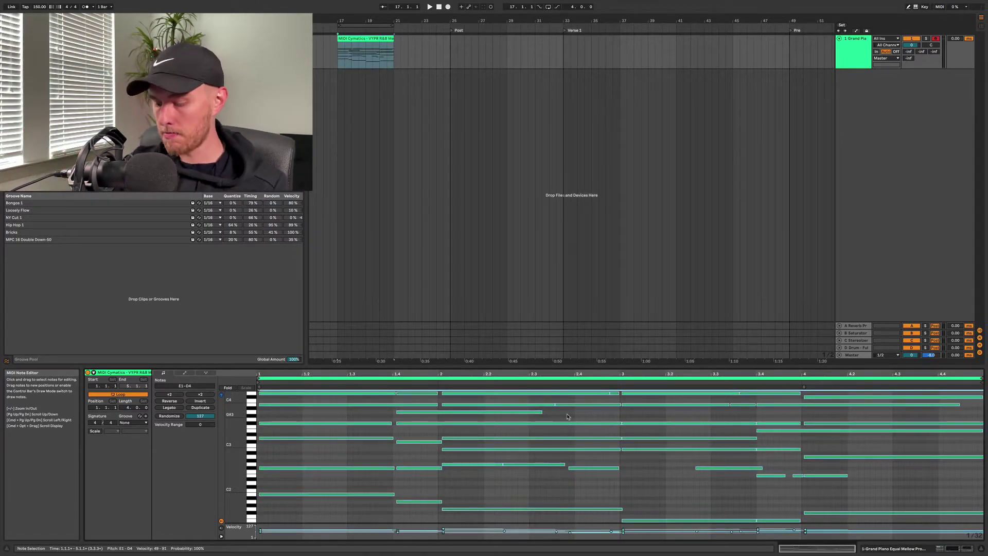
key("ctrl+u")
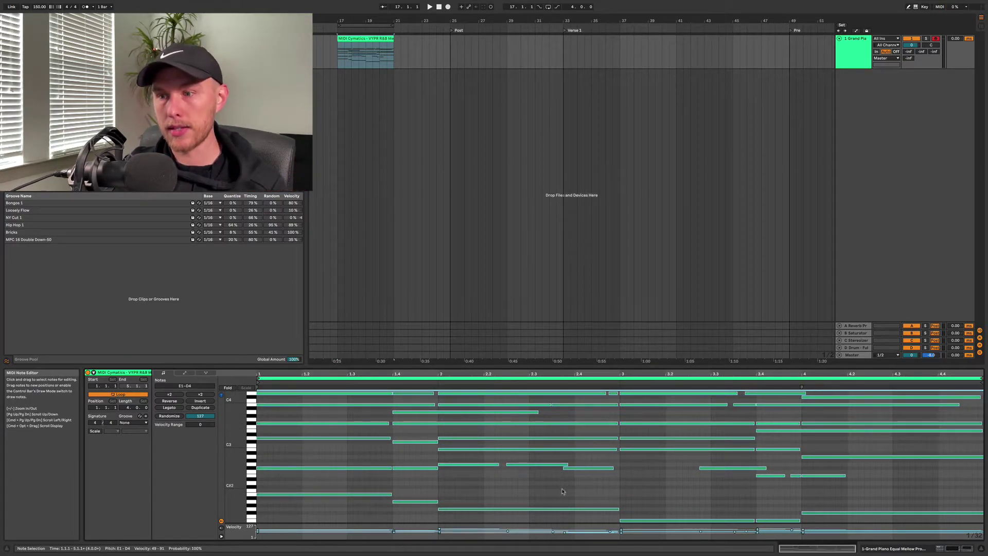
key("space")
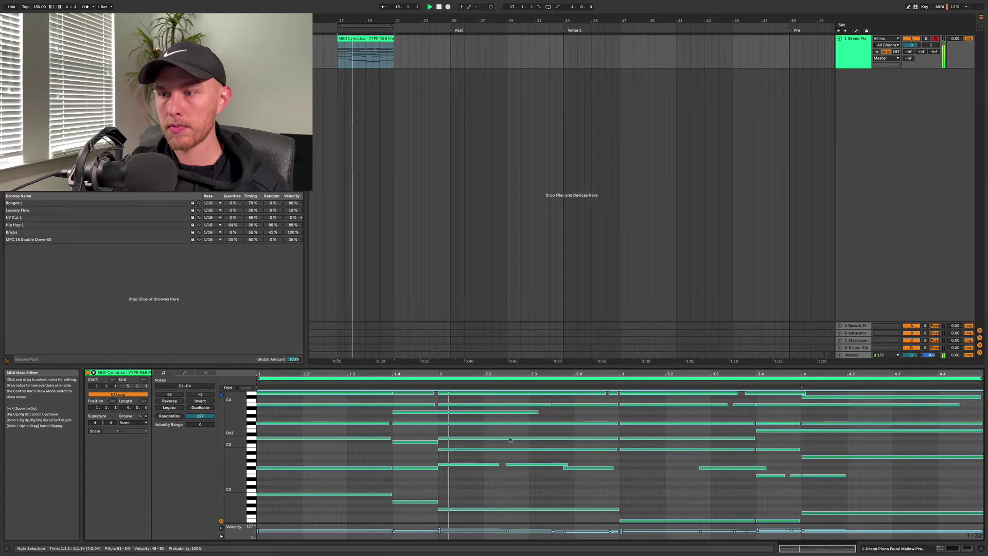
Step: Stop playback, randomize the note velocities, and deselect all notes
key("space")
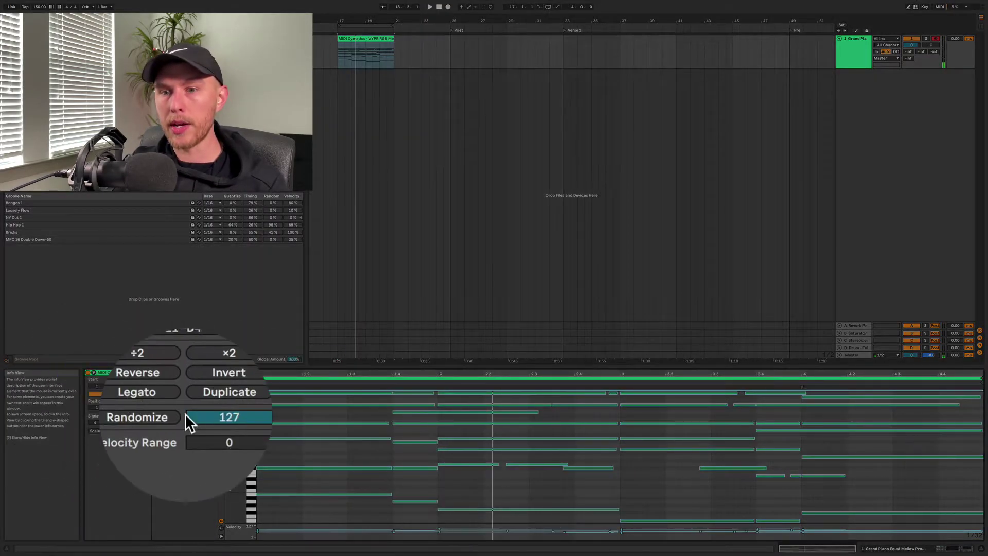
left_click(183, 417)
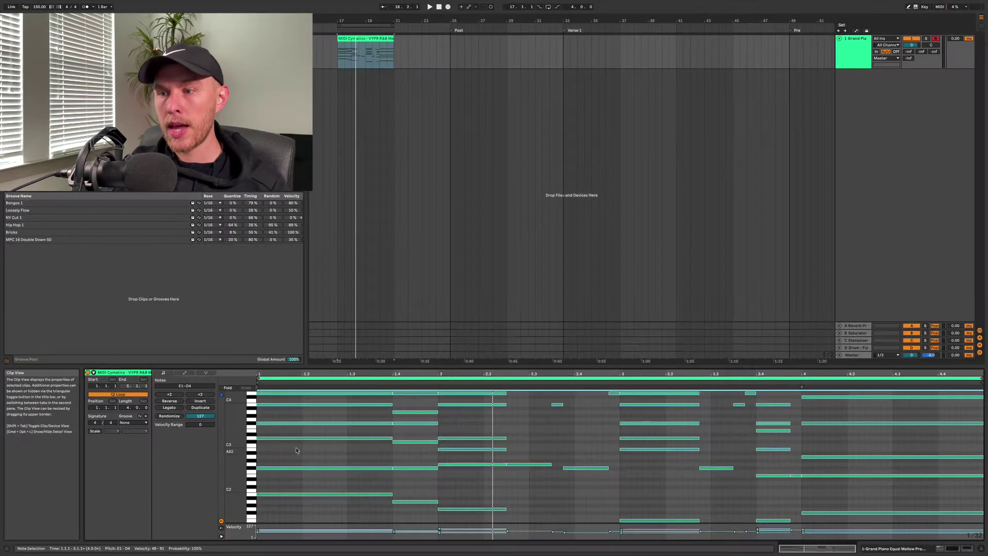
left_click(511, 427)
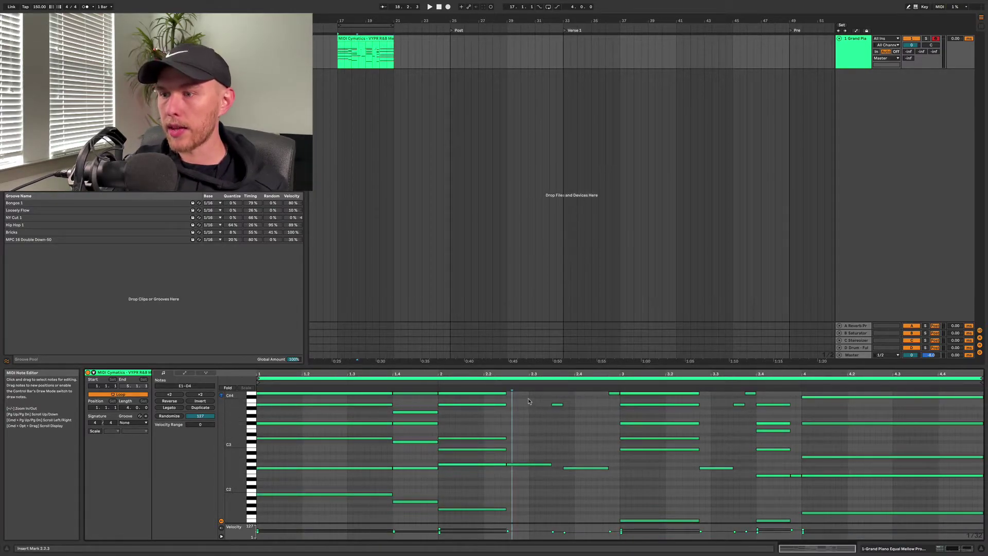
Step: Delete the short stray notes near beats 2.3 and 3.3 in bar 3, then deselect
left_click_drag(528, 399, 556, 437)
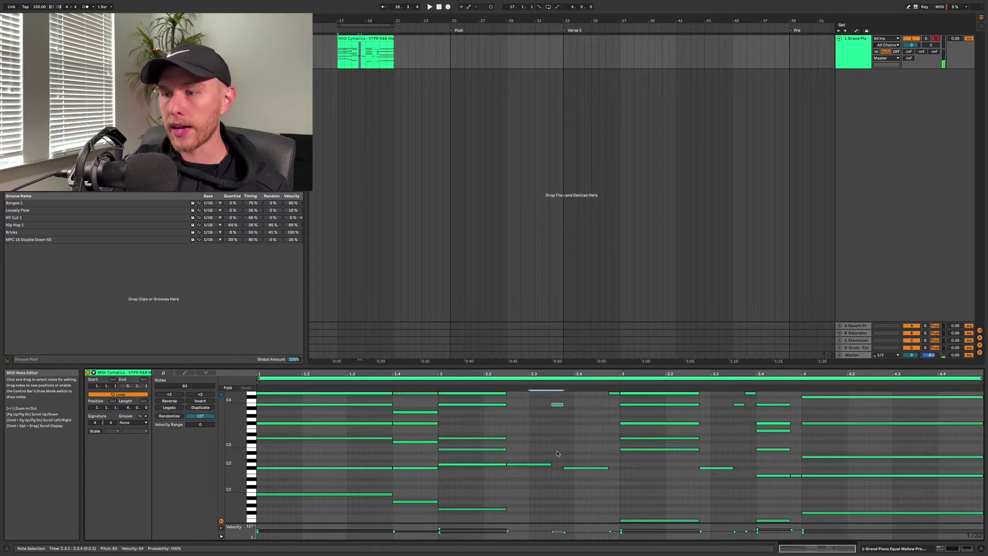
scroll(550, 390, "up", 1)
scroll(550, 390, "up", 1)
left_click(608, 397)
left_click(734, 400)
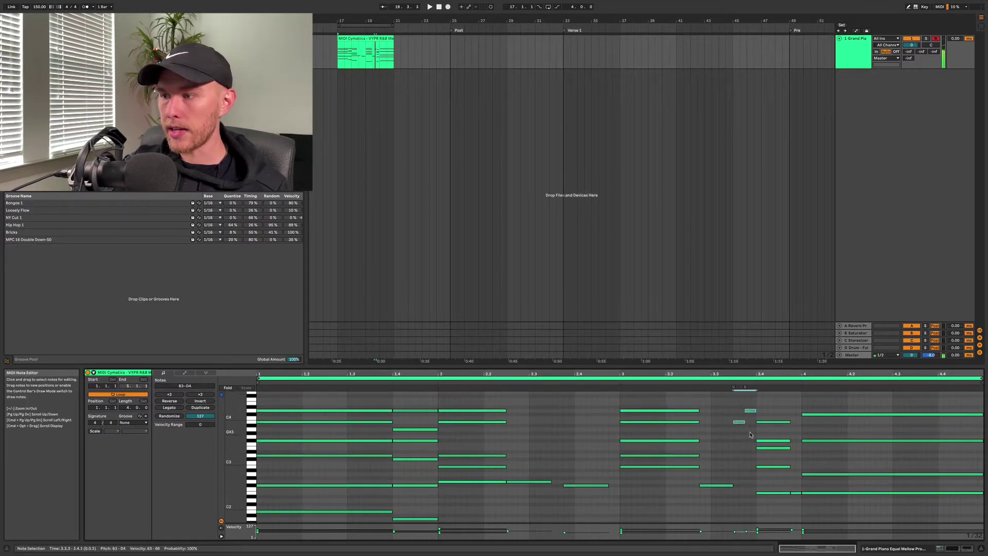
scroll(737, 439, "down", 1)
scroll(738, 439, "down", 1)
key("shift+Left")
key("shift+Left")
key("shift+Left")
key("Left")
key("Delete")
scroll(549, 470, "down", 1)
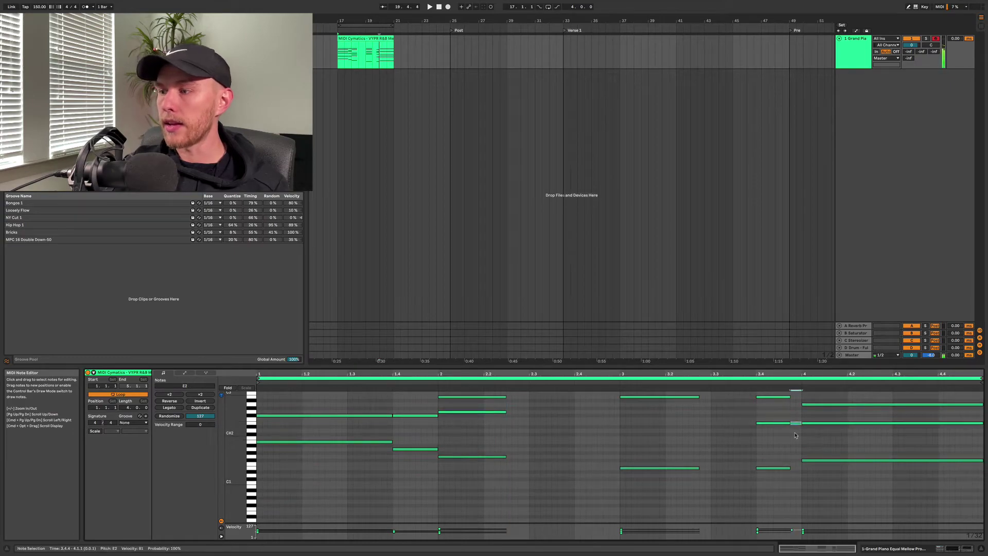
left_click(795, 420)
scroll(795, 421, "up", 2)
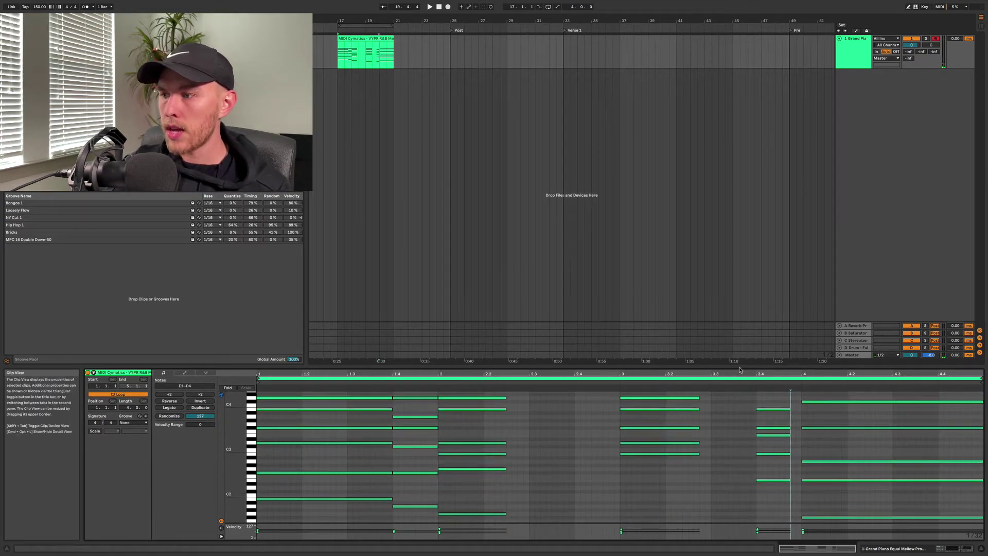
Step: Enlarge the note editor, apply Legato to all notes, and play the sustained chords
left_click_drag(740, 367, 639, 165)
scroll(529, 261, "up", 1)
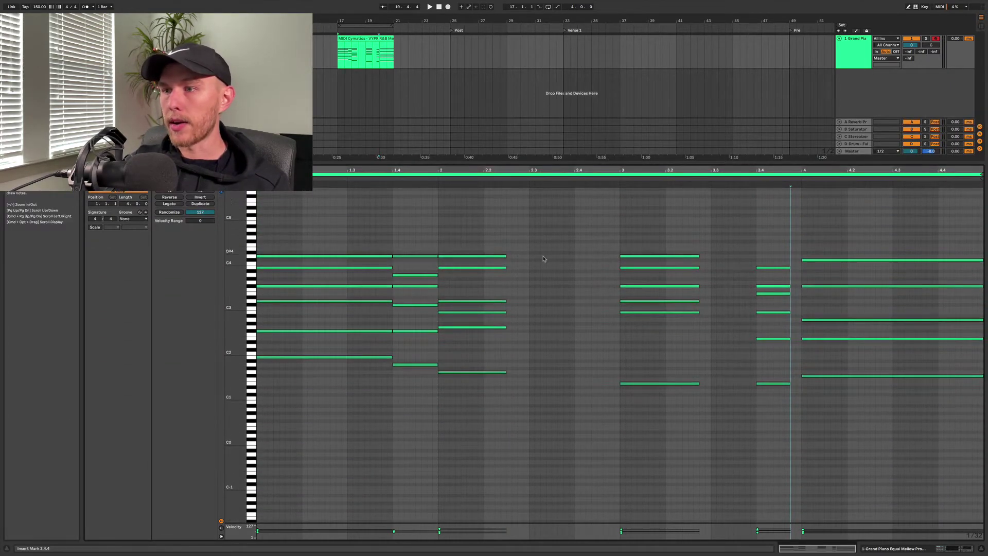
key("ctrl+a")
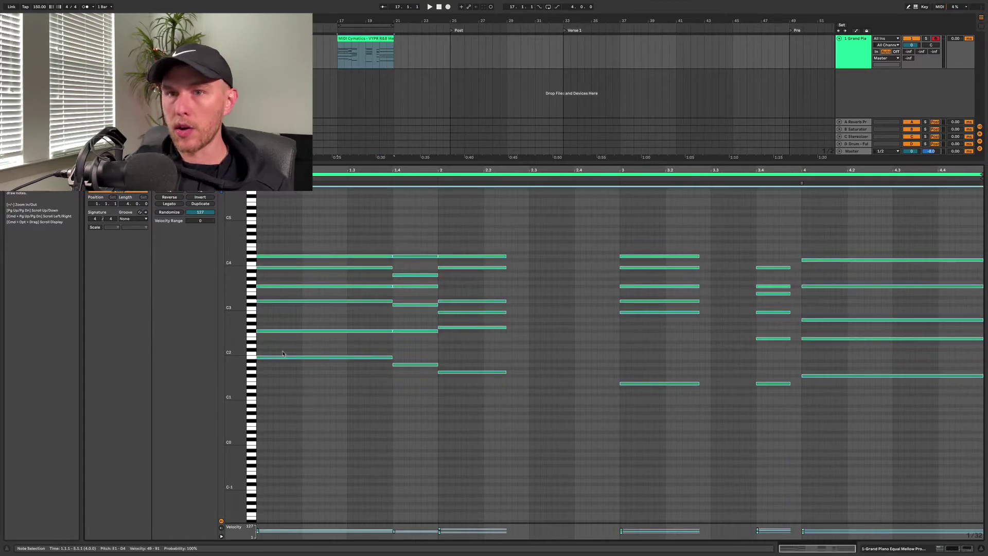
left_click(169, 204)
left_click(595, 221)
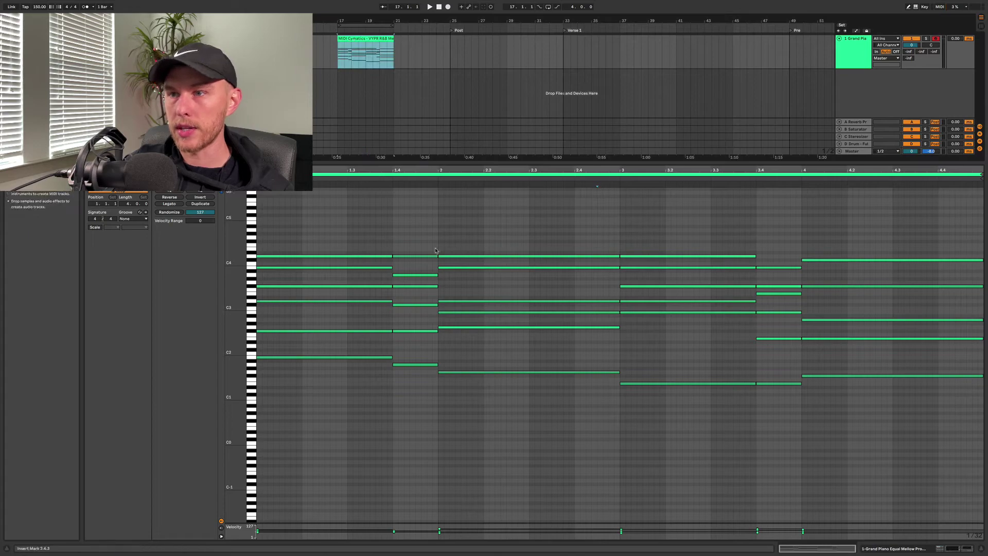
key("space")
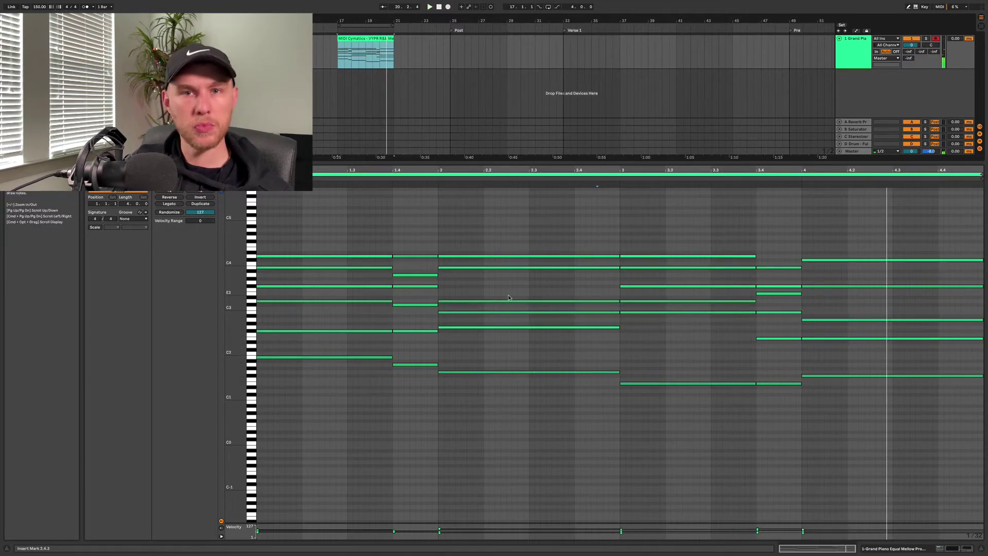
Step: Stop playback and move the E1–E2 bass notes up one octave
key("space")
left_click_drag(301, 339, 960, 456)
key("shift+Up")
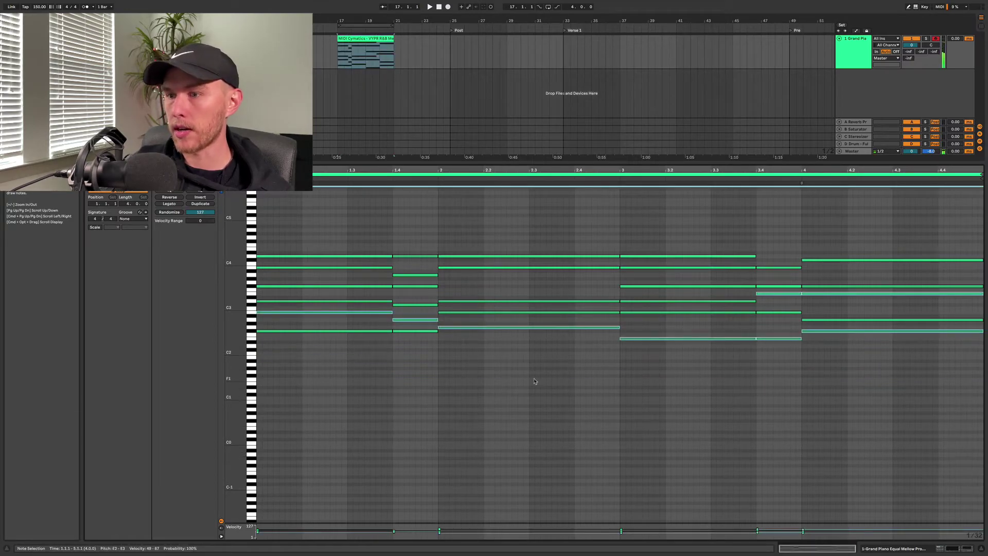
Step: Move every D4 note down one octave and play the revised voicing
left_click(252, 257)
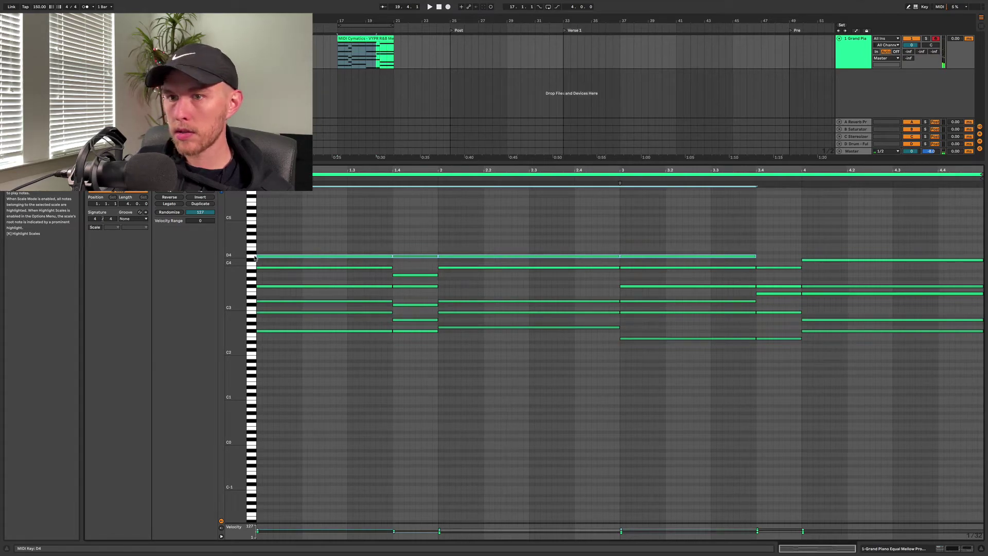
key("shift+Down")
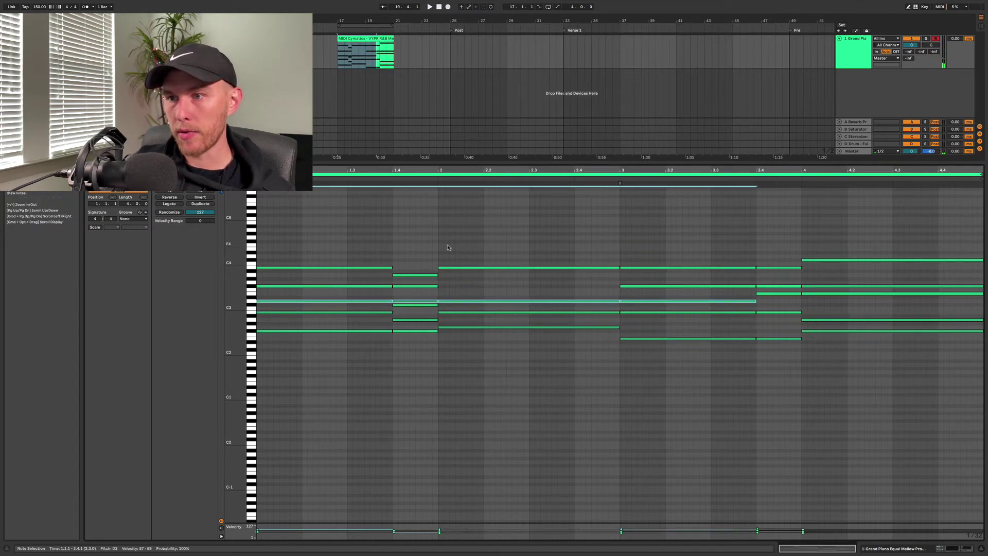
key("space")
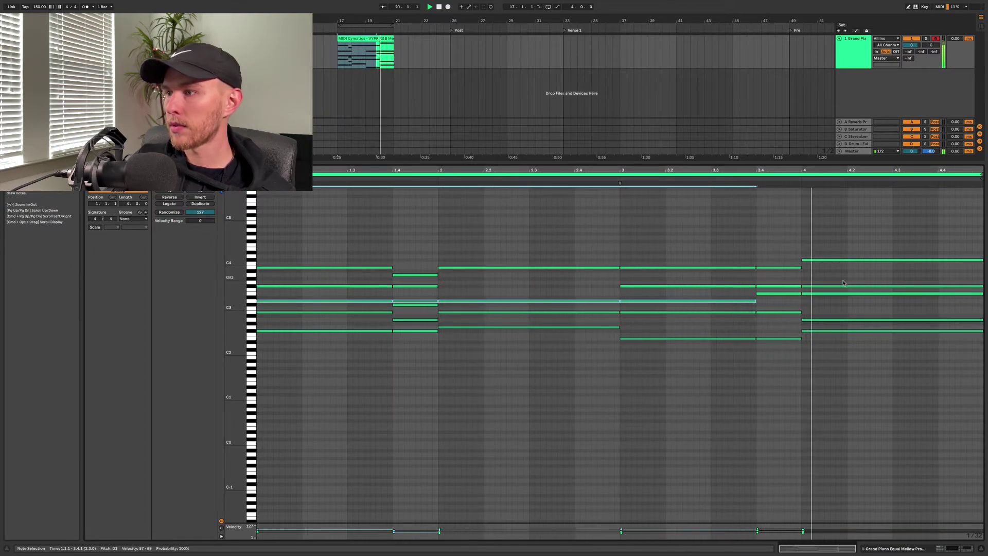
left_click(820, 301)
key("space")
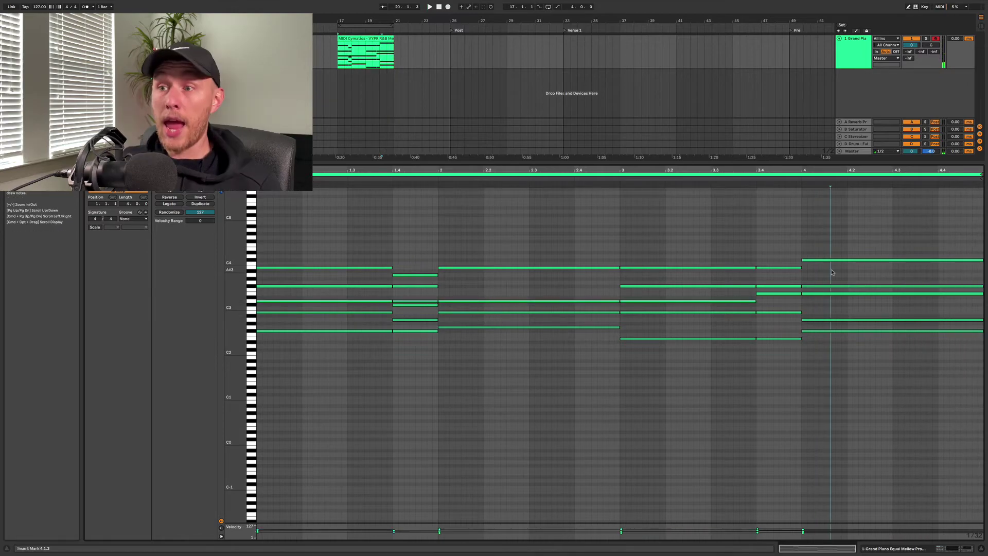